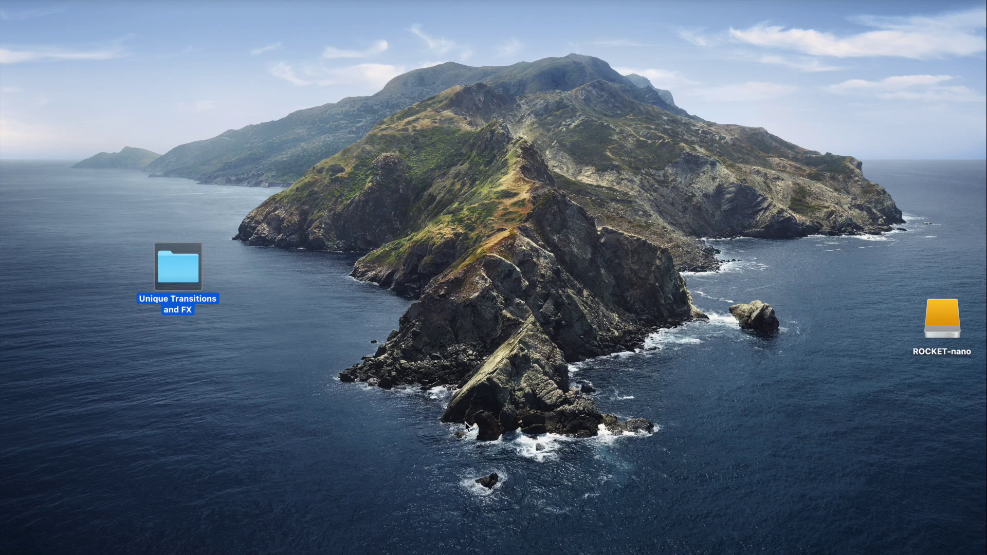
Step: Open the Unique Transitions and FX folder and read the Readme help.rtf file in Quick Look
double_click(181, 274)
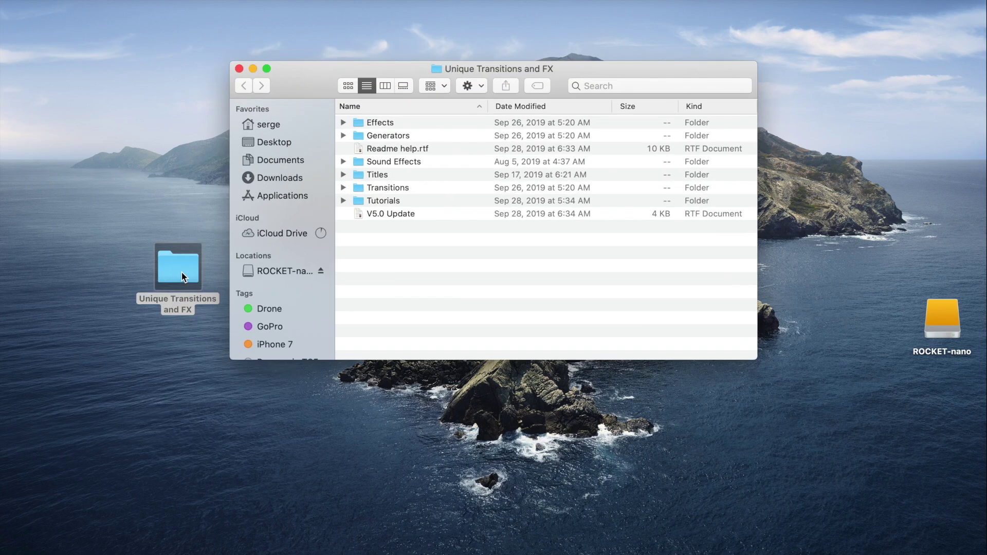
left_click(395, 149)
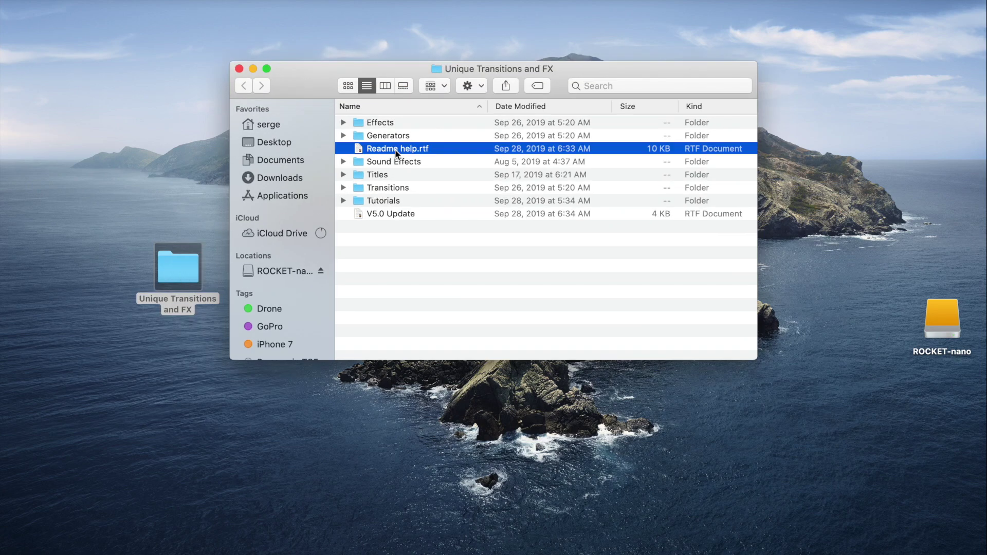
key("space")
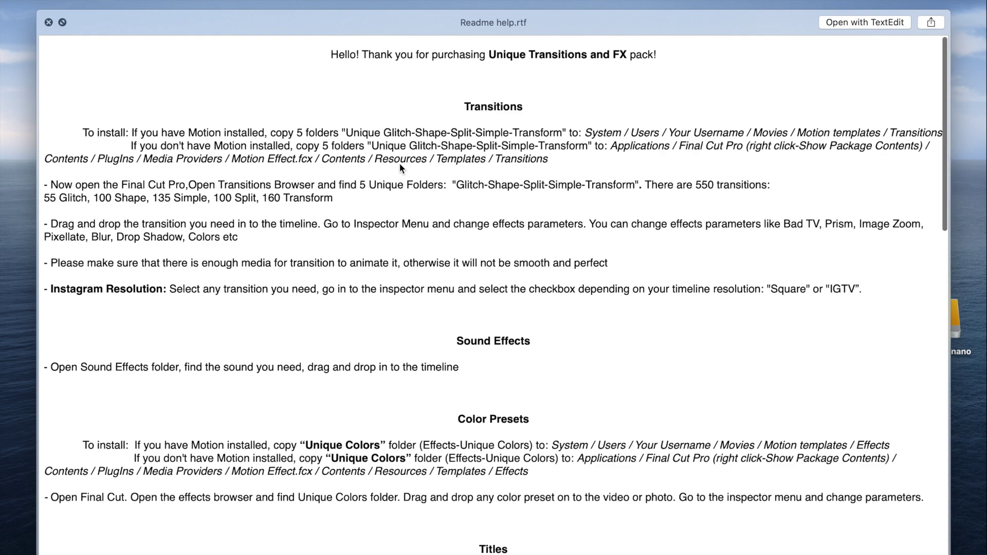
scroll(399, 162, "down", 15)
scroll(399, 162, "down", 10)
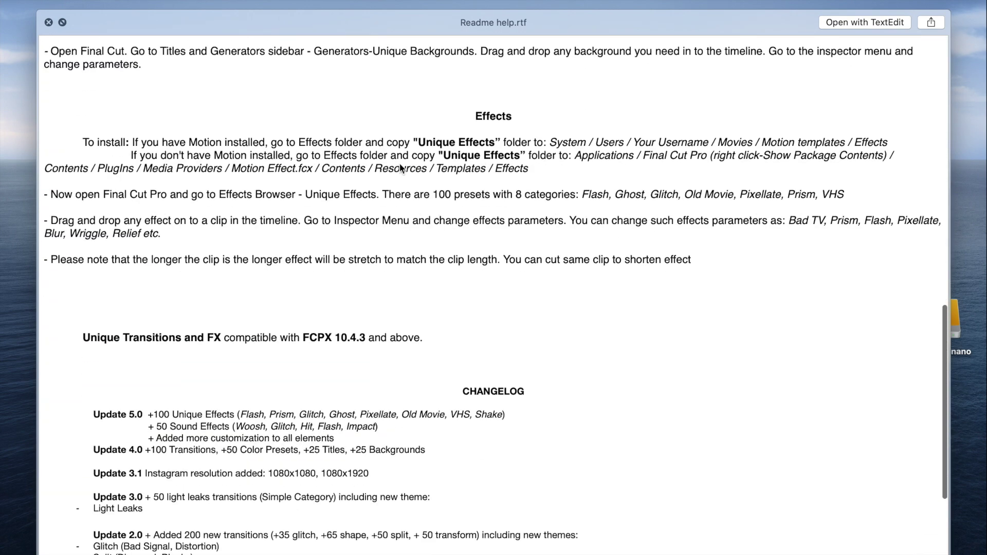
scroll(399, 162, "up", 5)
scroll(400, 162, "up", 15)
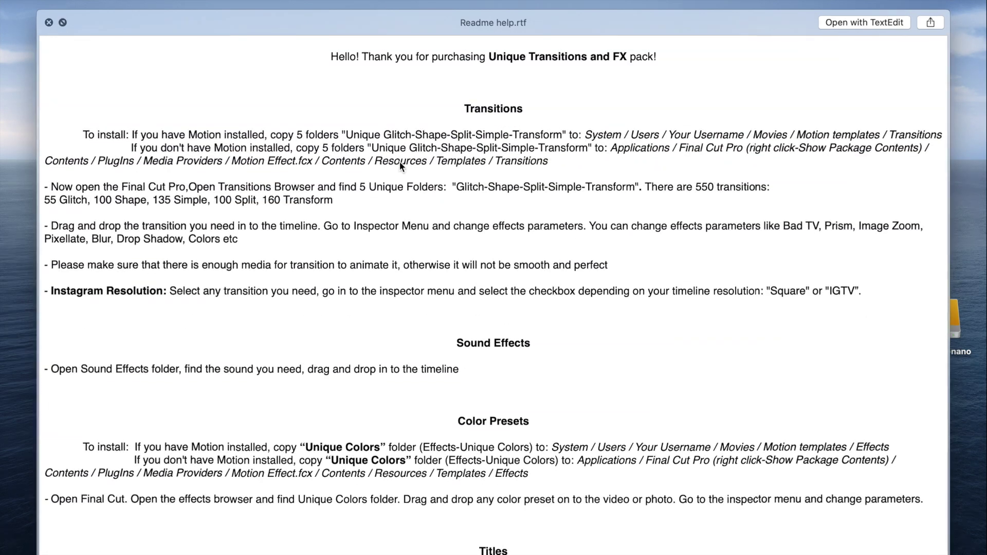
key("space")
left_click(240, 68)
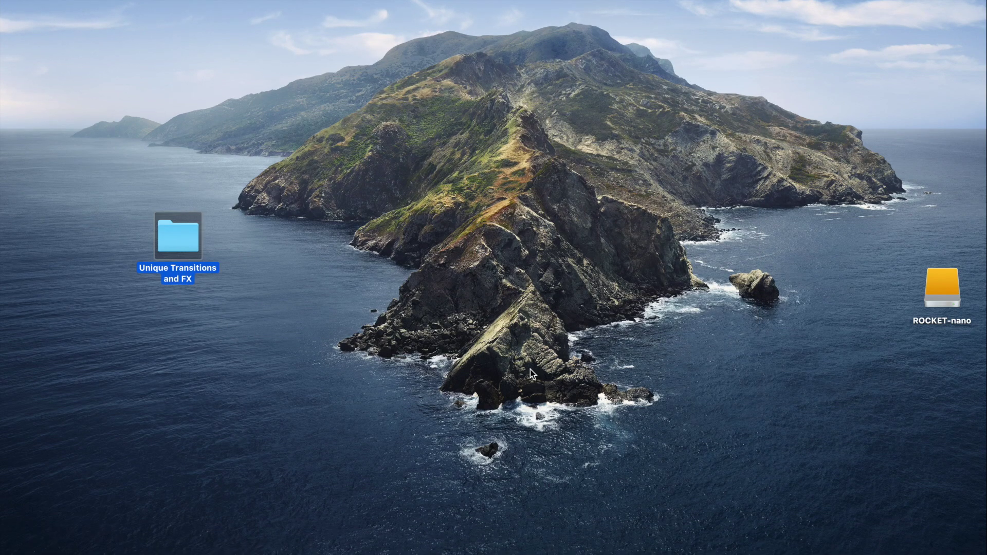
Step: Launch Final Cut Pro with the Demo project and show the Transitions browser
mouse_move(580, 552)
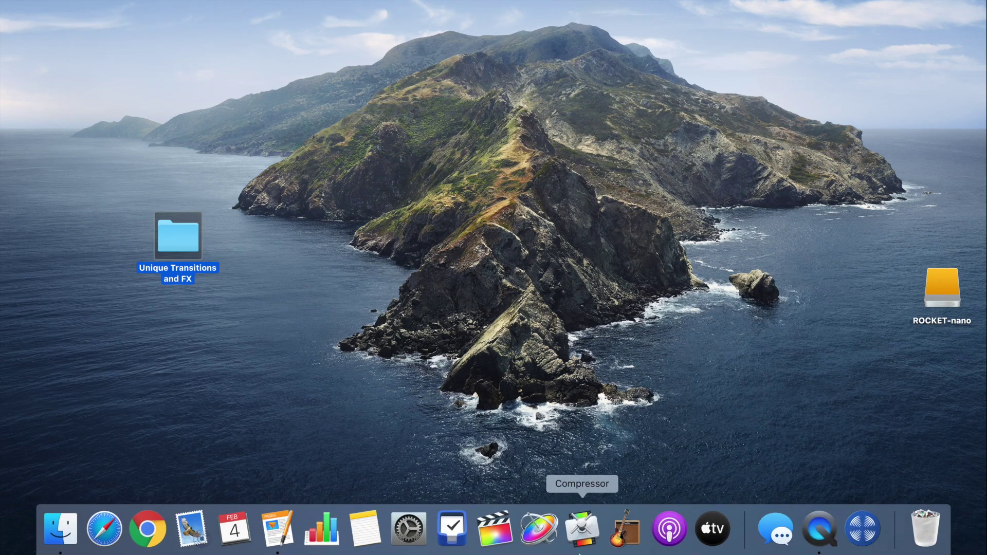
left_click(491, 530)
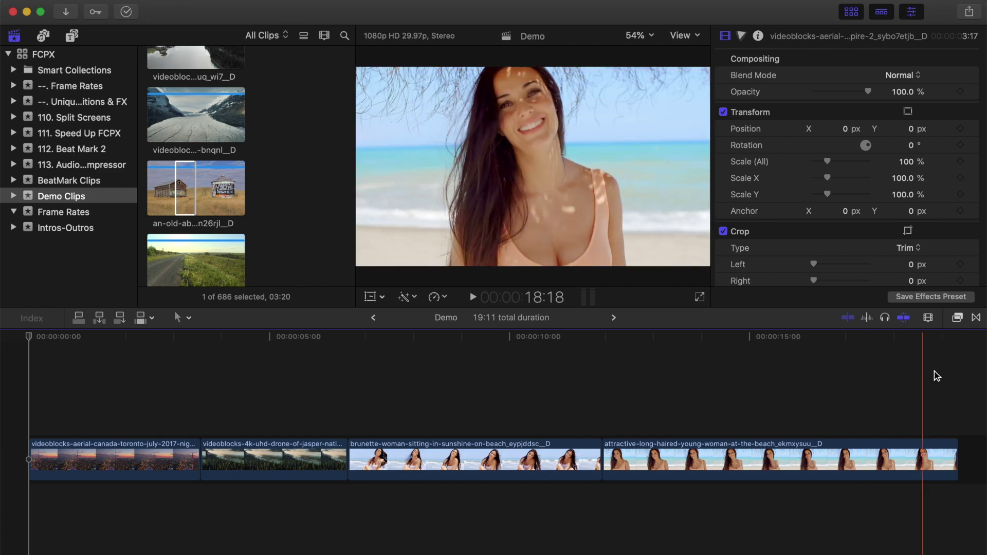
left_click(975, 320)
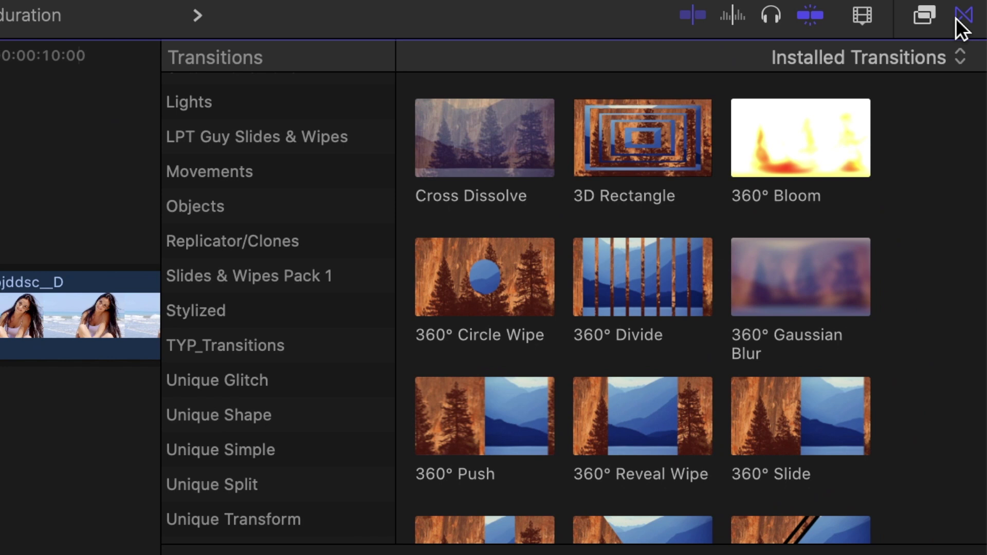
Step: Show the Unique Glitch transitions and play the 3D Spin Left preview in the viewer
scroll(323, 283, "down", 1)
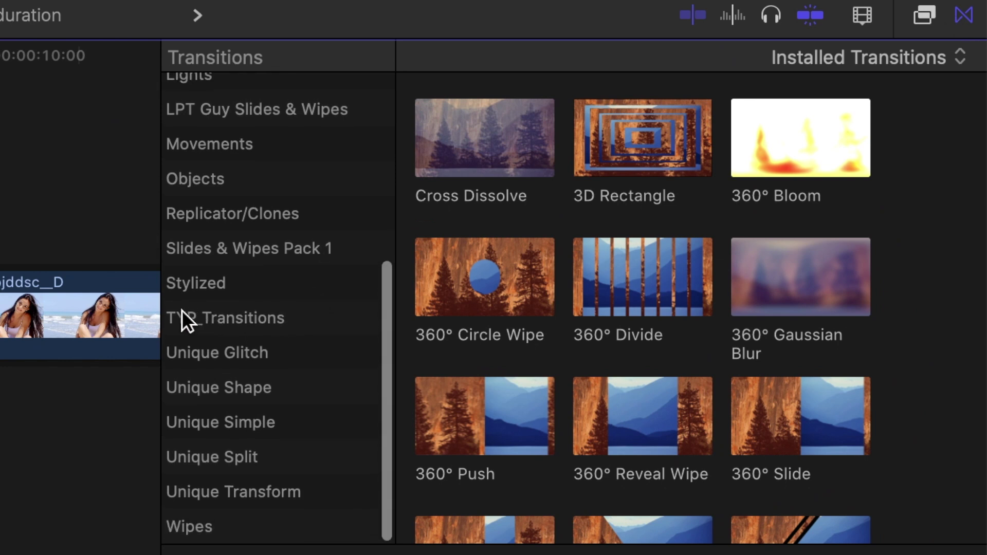
left_click(212, 344)
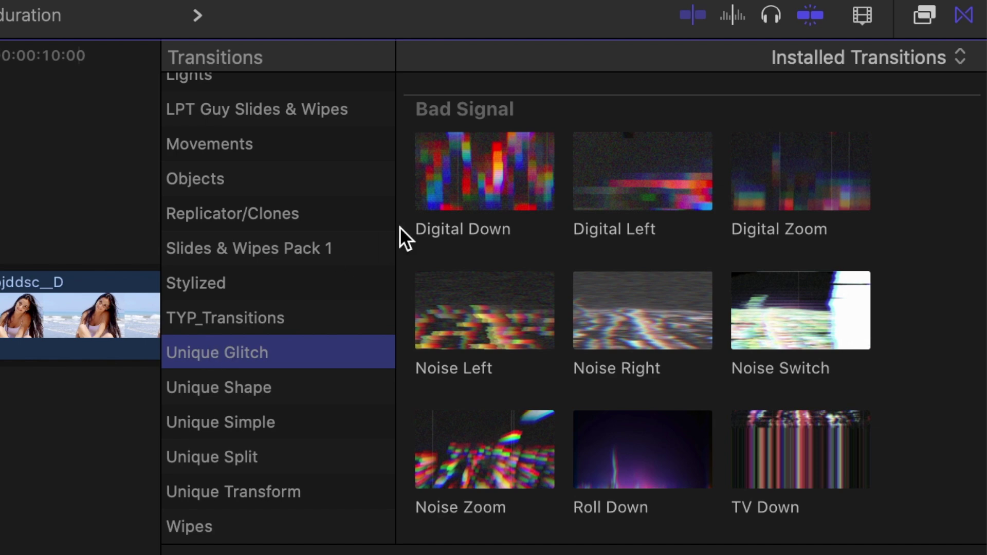
scroll(468, 147, "down", 10)
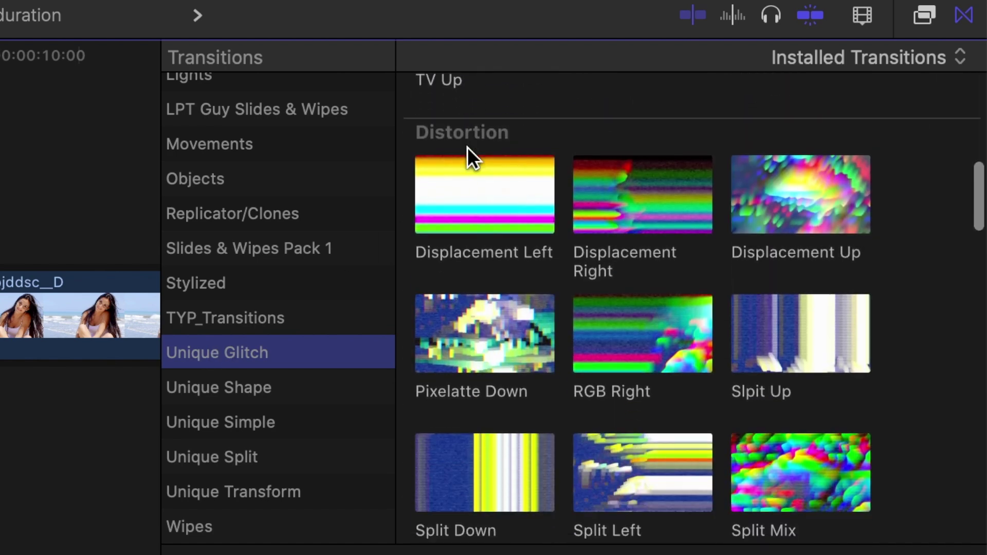
scroll(467, 147, "down", 10)
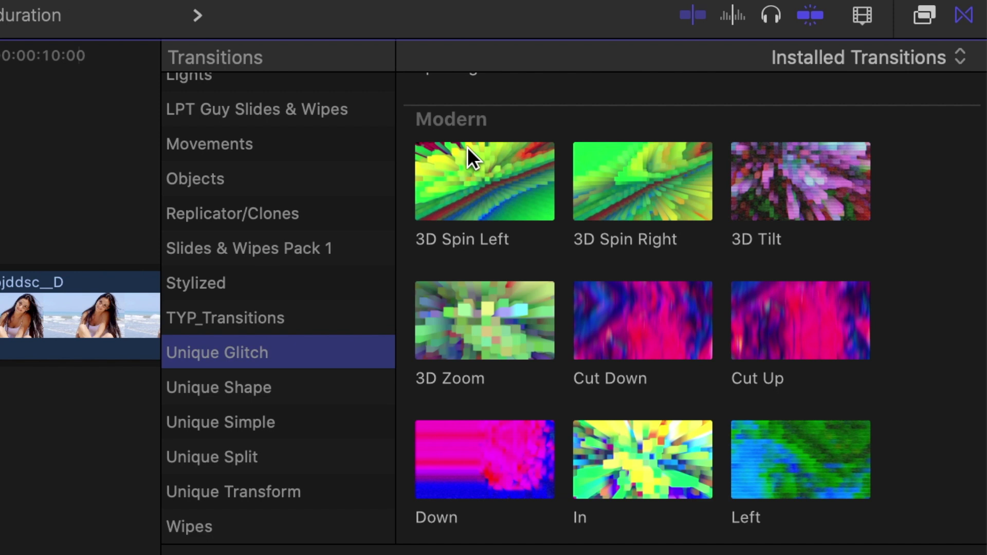
left_click(457, 171)
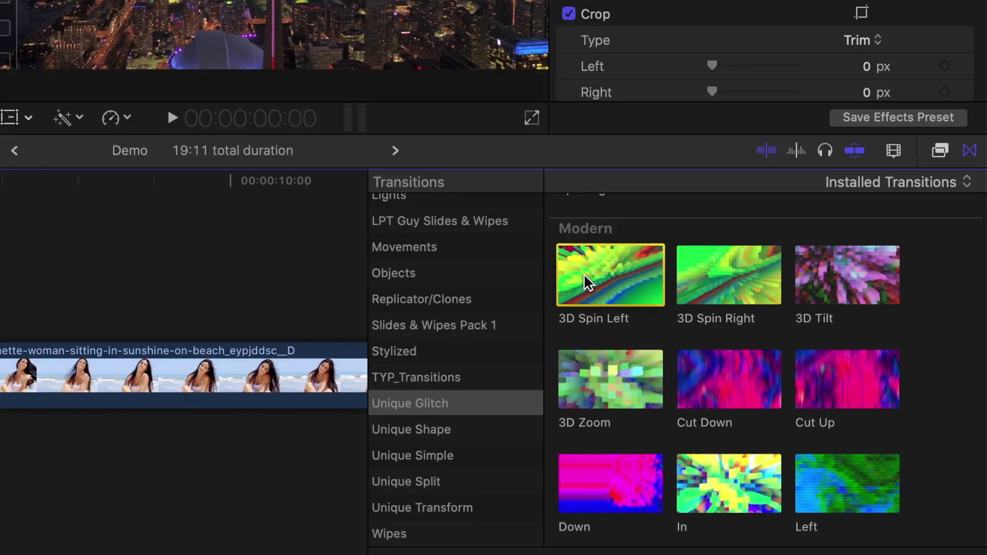
key("space")
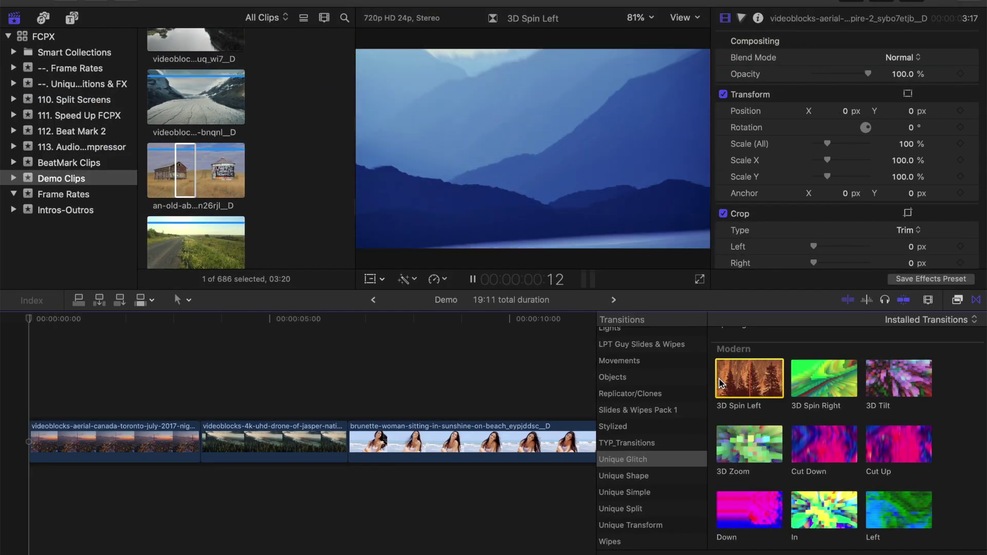
Step: Preview the Split Right glitch transition
scroll(719, 385, "up", 3)
scroll(719, 391, "down", 1)
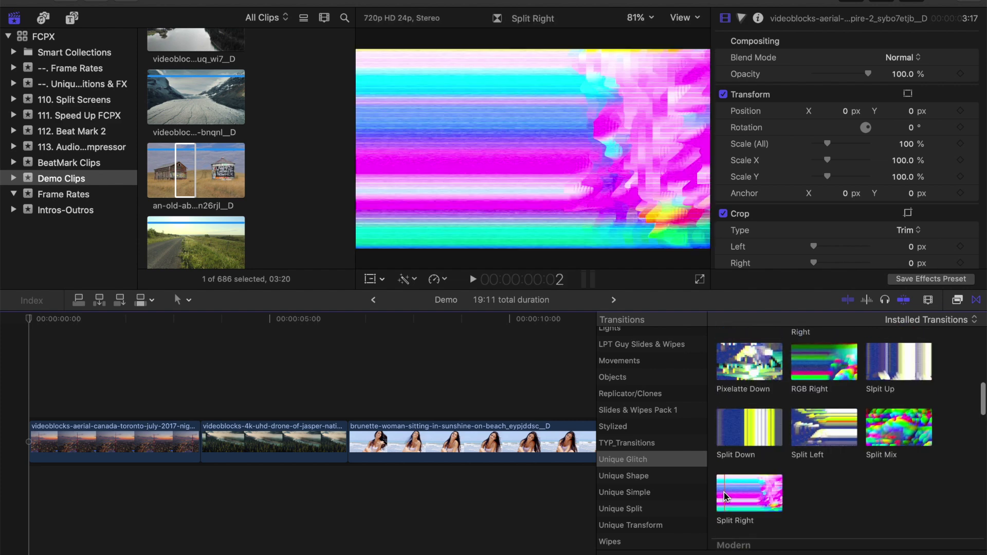
left_click(754, 495)
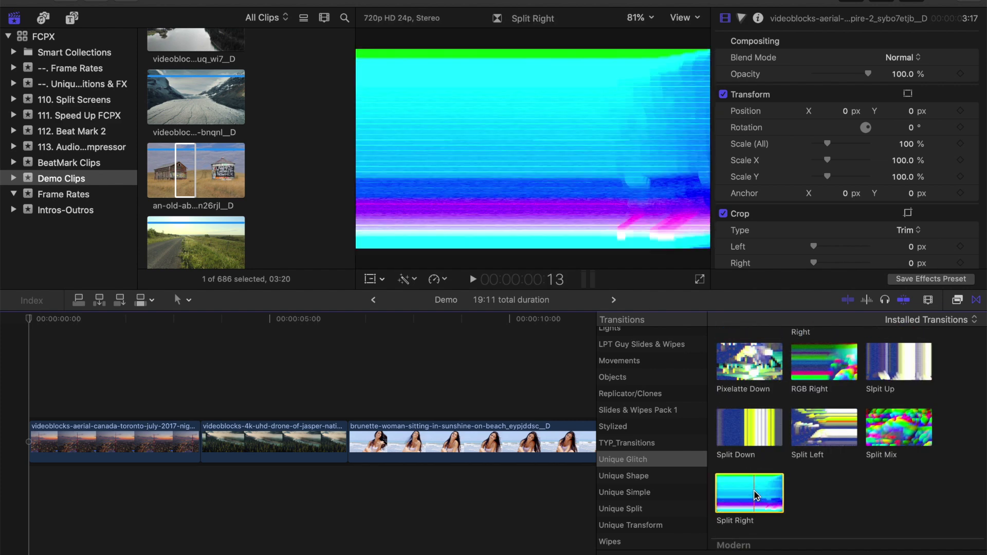
Step: Place Split Right between the first two clips, play it, and select it for editing
left_click_drag(755, 495, 201, 443)
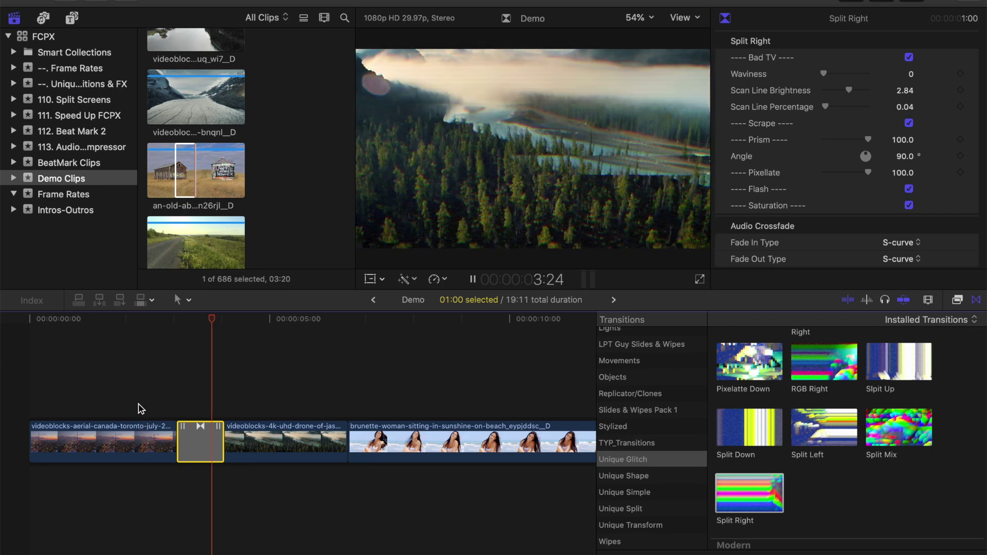
key("space")
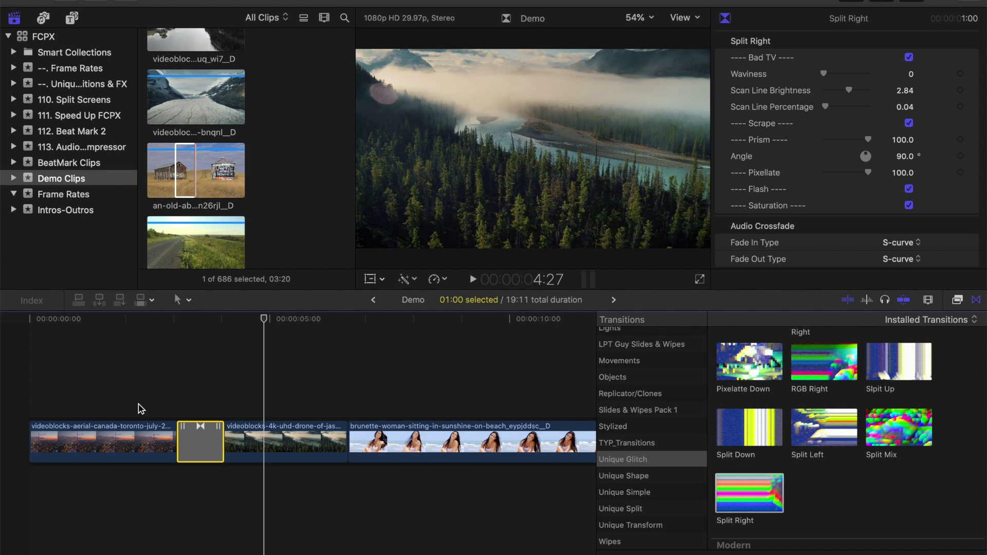
left_click(201, 443)
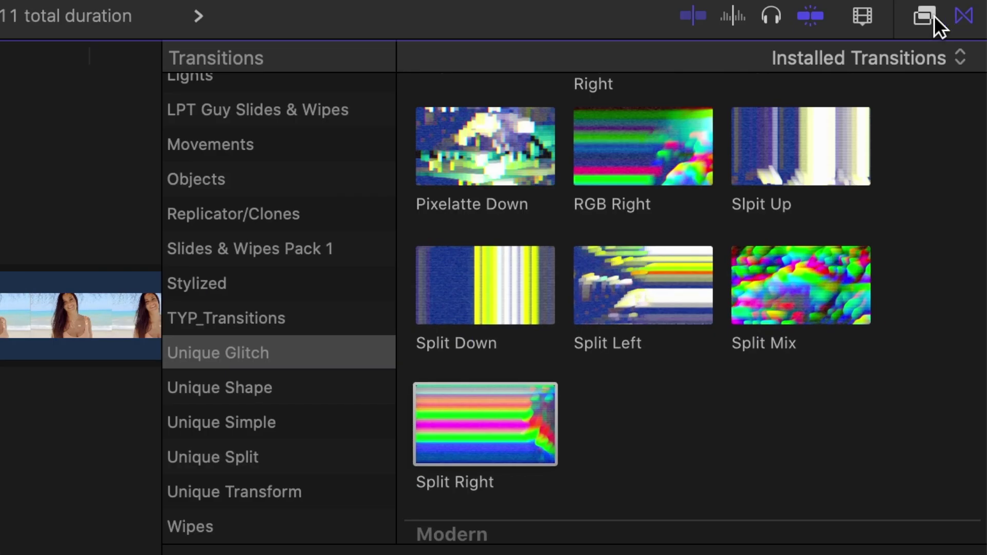
Step: Show the Unique Effects category and preview Old Movie 1 on the woman-in-sunshine clip
left_click(914, 16)
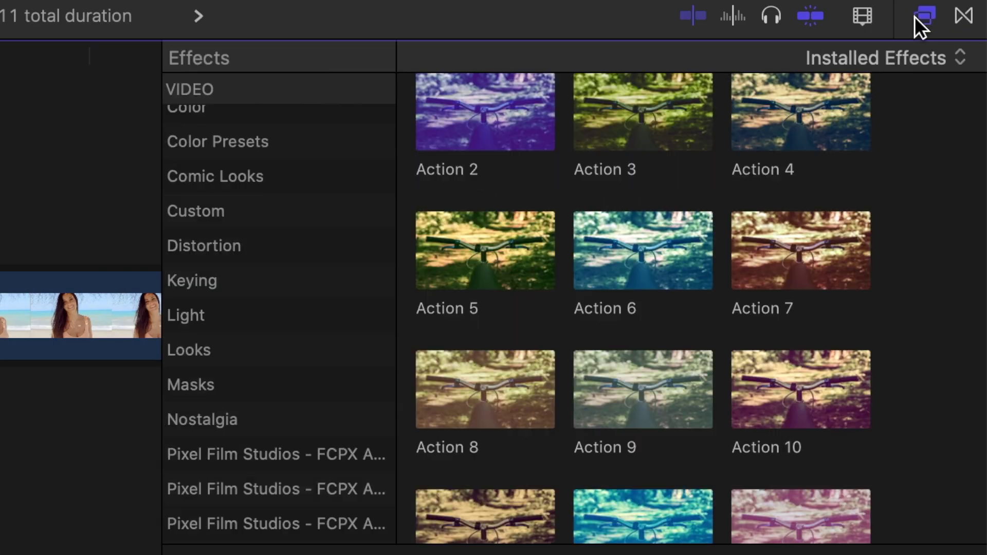
scroll(344, 215, "down", 10)
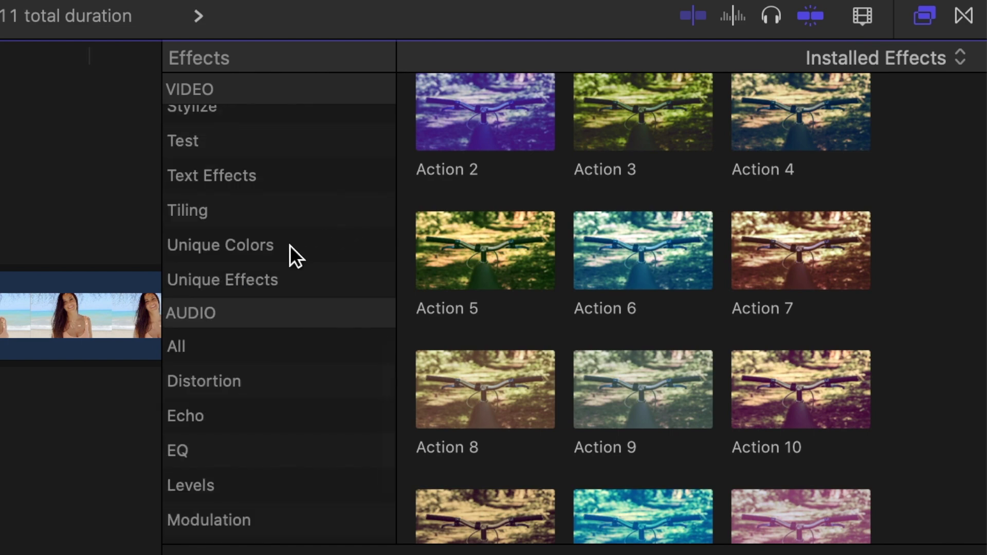
left_click(279, 275)
scroll(504, 233, "down", 20)
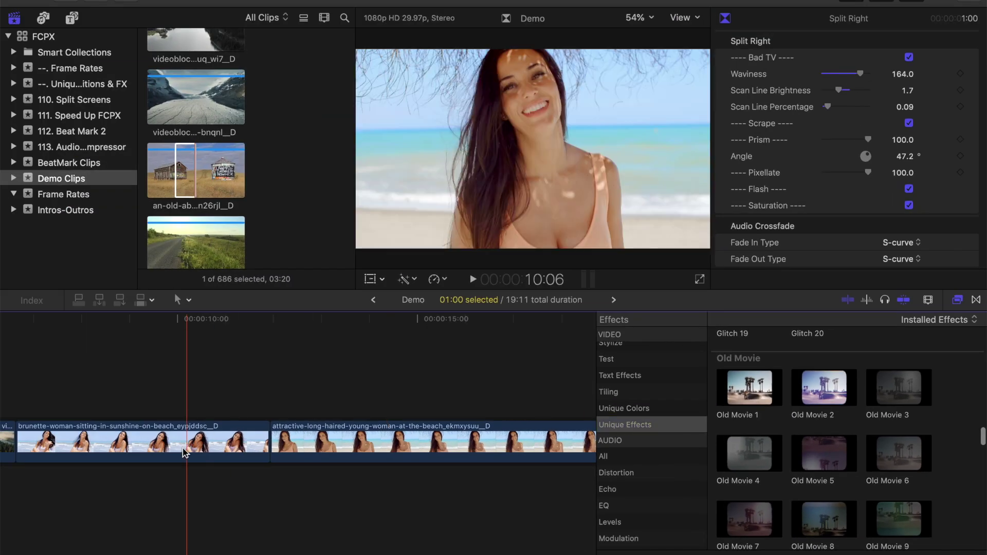
left_click(143, 442)
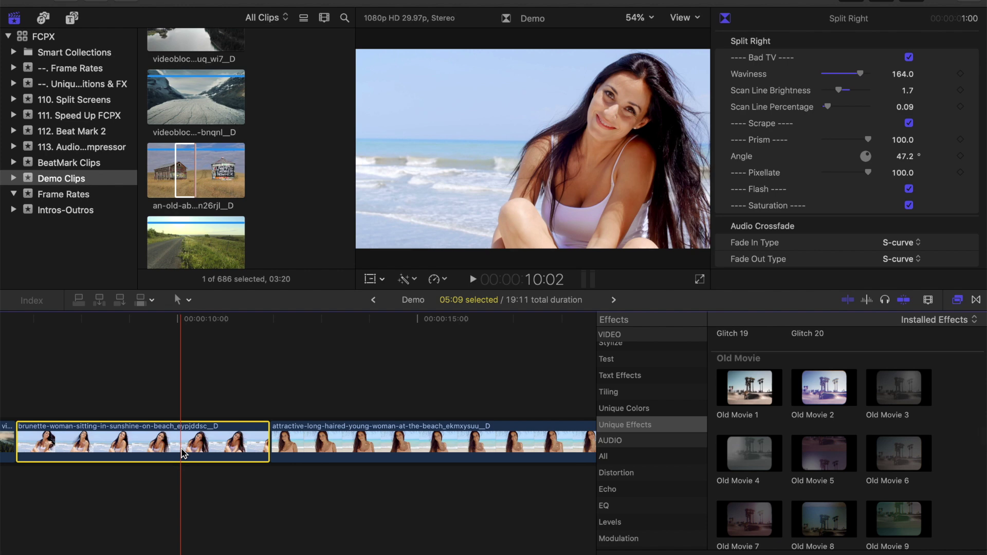
left_click(746, 371)
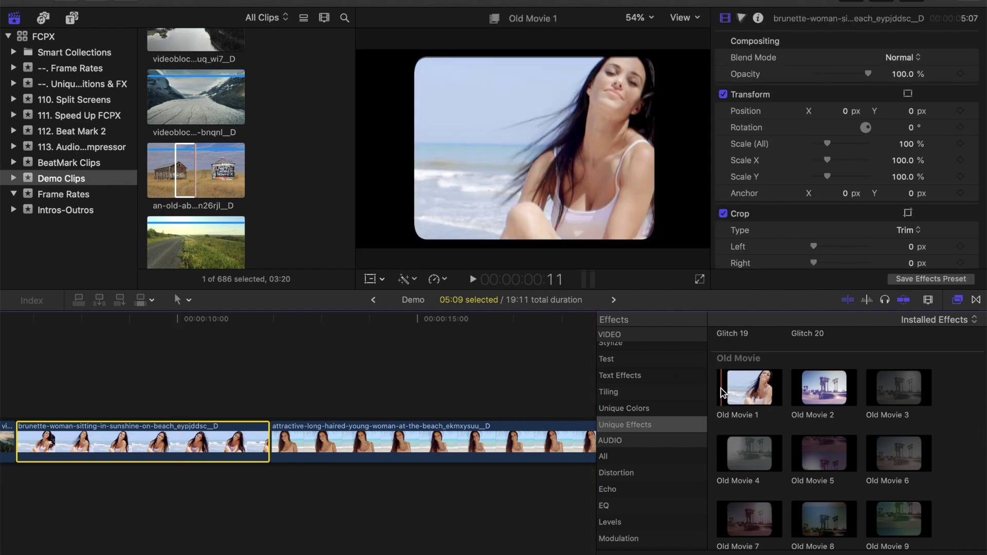
key("space")
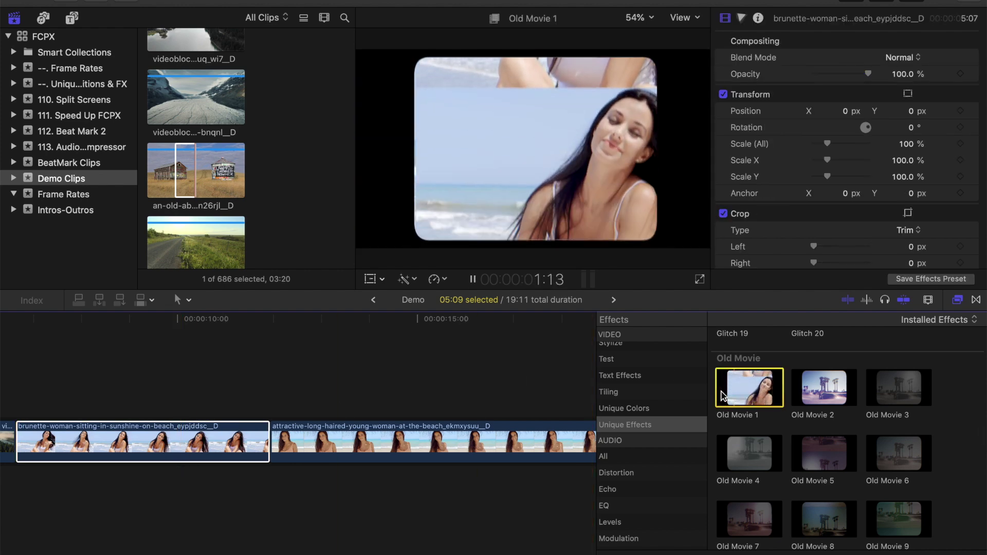
key("space")
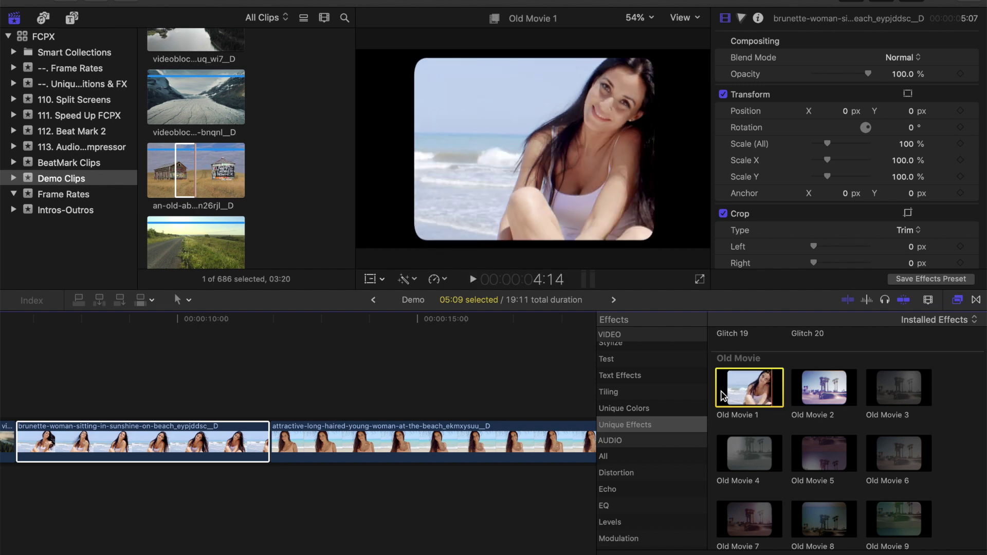
Step: Apply Old Movie 1 to the sunshine beach clip and raise its tint to about 30%
left_click_drag(725, 393, 155, 447)
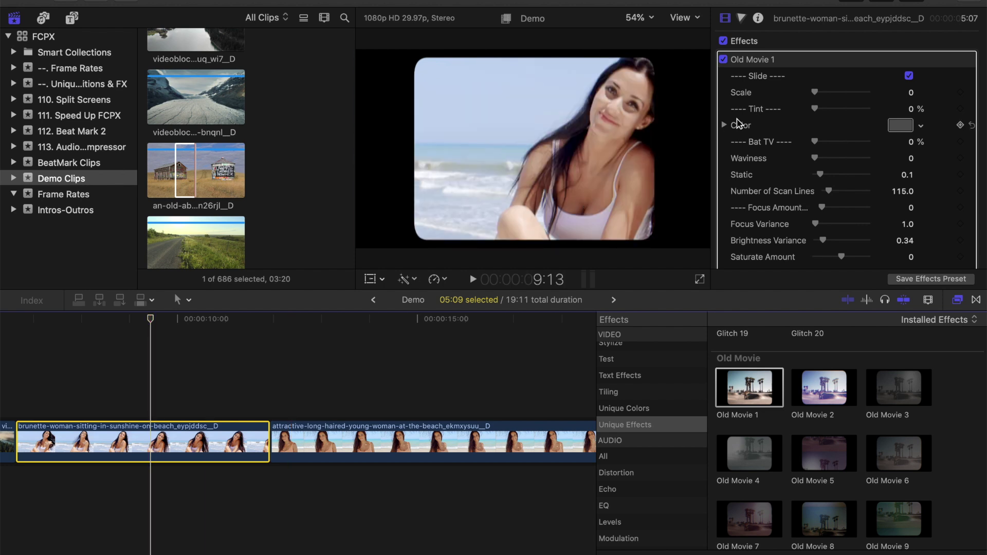
left_click_drag(816, 110, 830, 109)
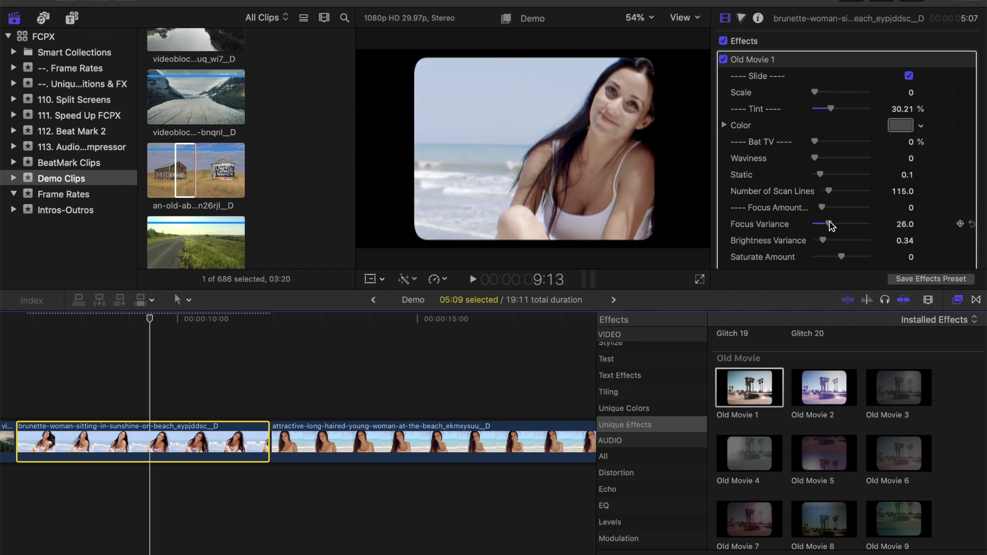
scroll(841, 217, "down", 2)
mouse_move(823, 241)
left_mouse_down()
mouse_move(834, 240)
mouse_move(821, 232)
left_mouse_up()
scroll(824, 221, "down", 2)
scroll(834, 222, "down", 2)
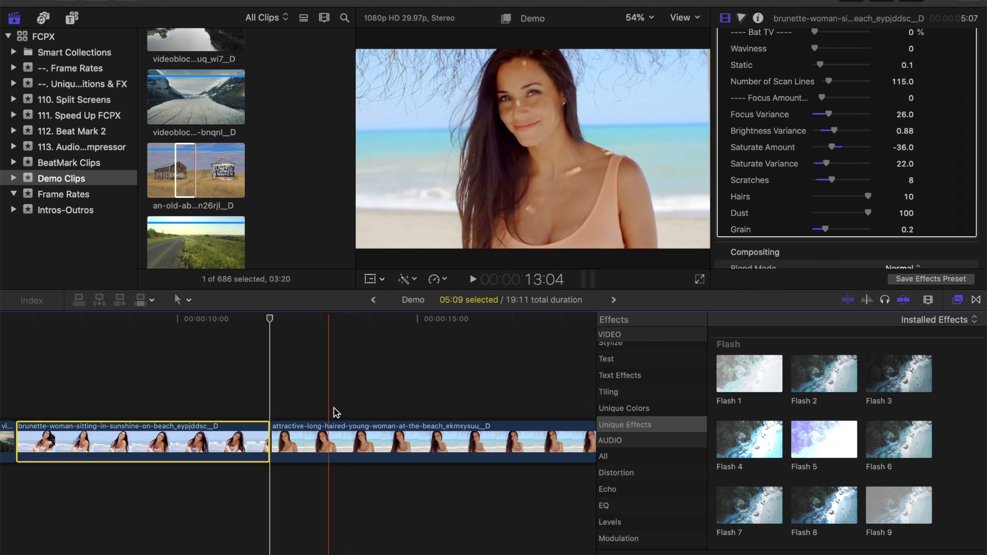
Step: Blade the long-haired woman clip and apply Flash 4 to the middle piece
key("super+b")
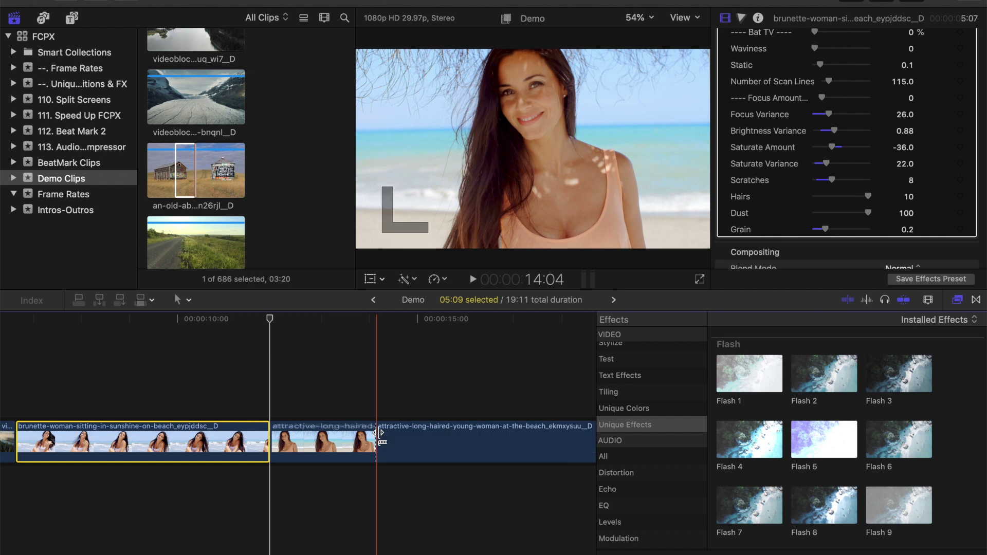
left_click(524, 435)
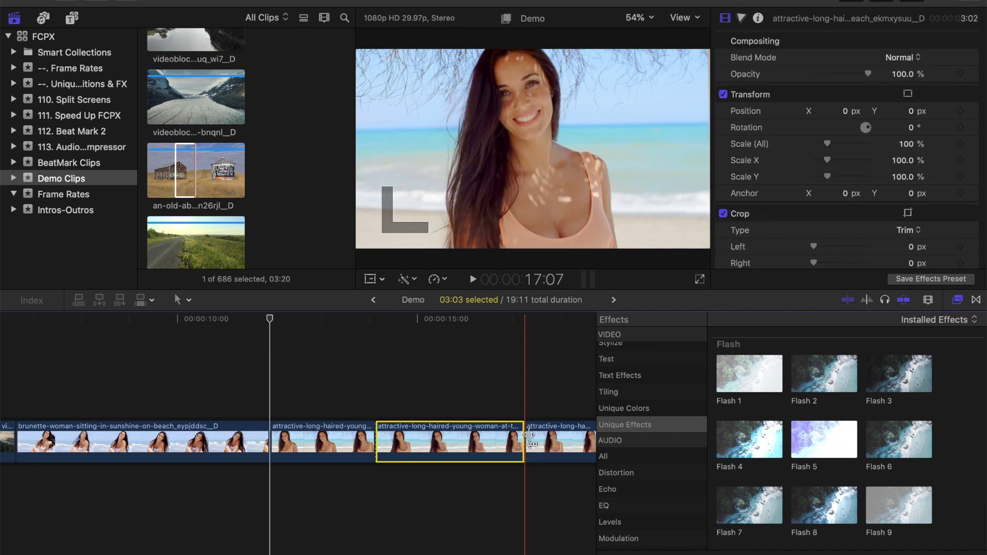
left_click_drag(751, 438, 443, 440)
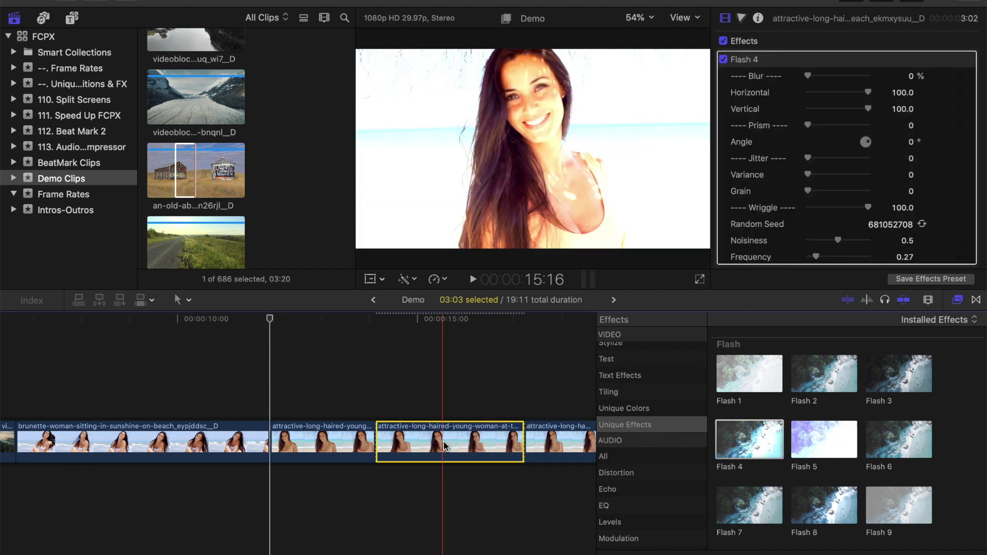
Step: Set Flash 4 blur to ~12%, noisiness 0.73, frequency 0.74, reseed it, and cross-dissolve both ends
left_click(443, 440)
left_click(815, 77)
left_click_drag(847, 243, 851, 241)
left_click_drag(816, 256, 830, 256)
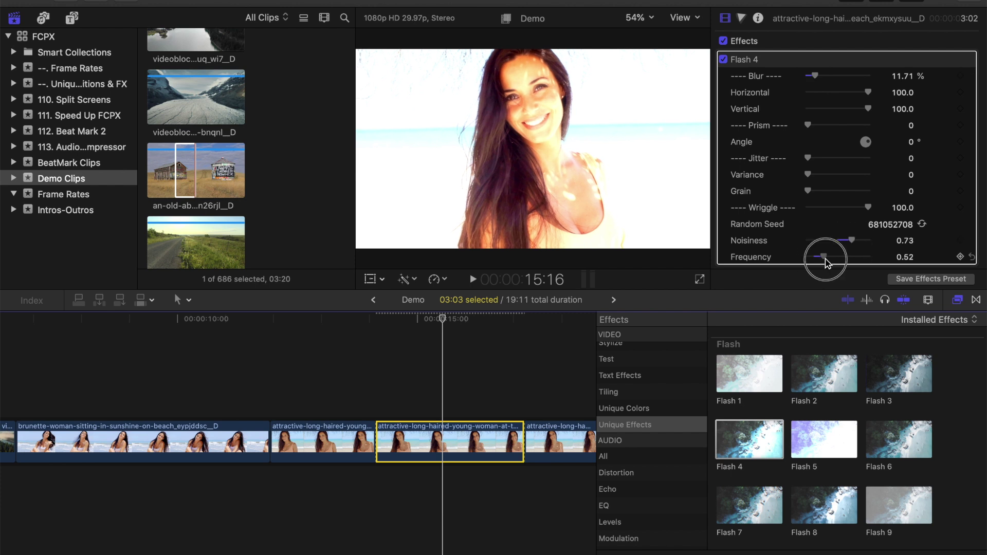
left_click(921, 225)
left_click(922, 224)
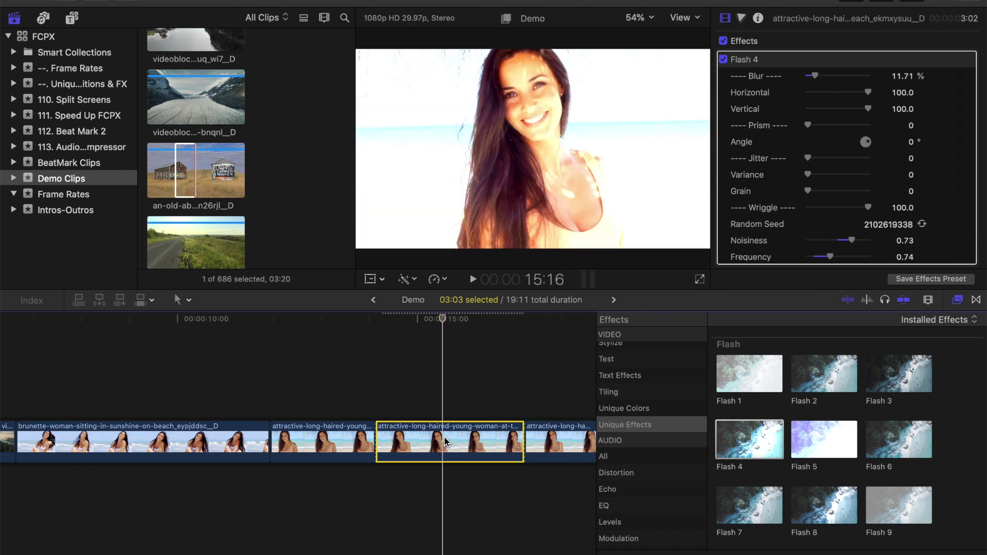
key("super+t")
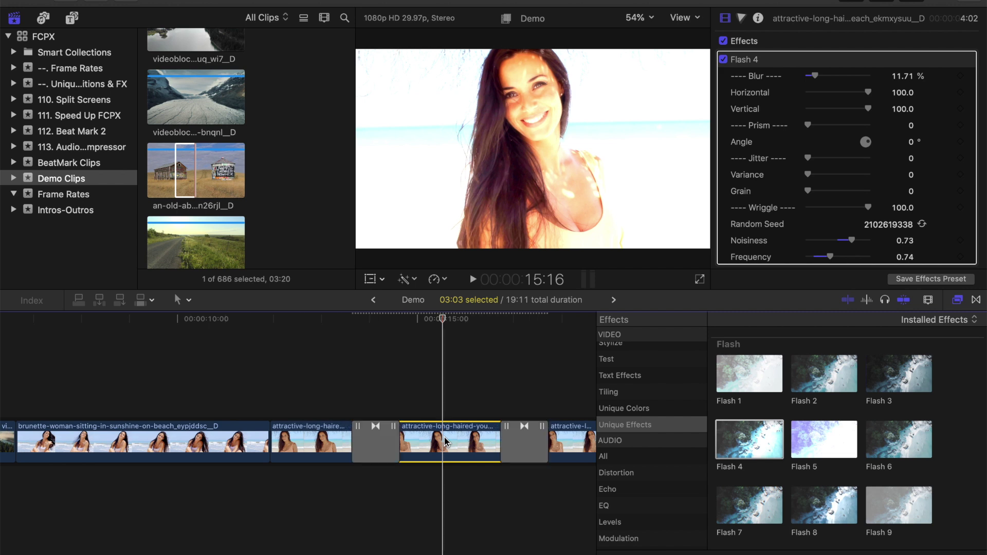
scroll(443, 441, "right", 3)
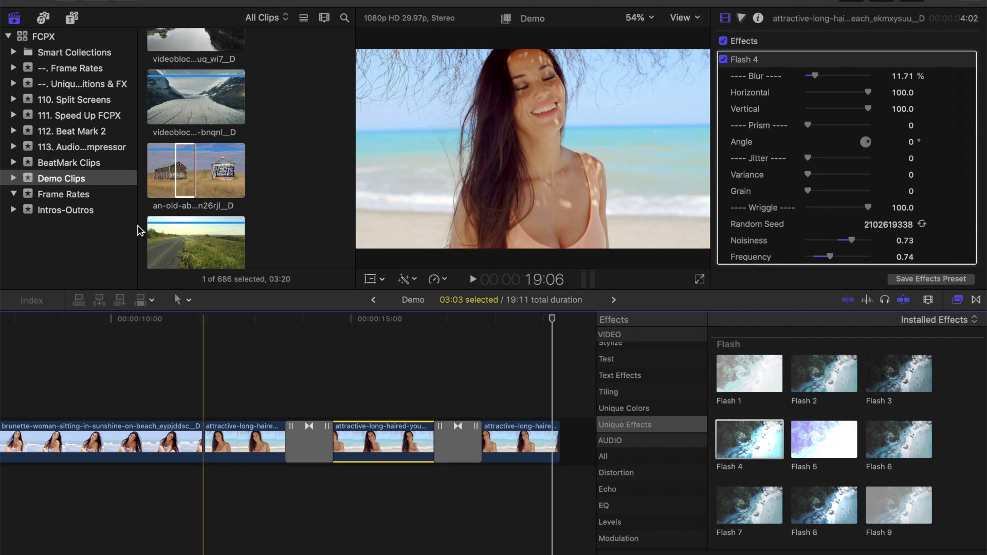
Step: Preview the pack's Title 03 and the Circles 05 background from Unique Backgrounds
left_click(71, 20)
scroll(187, 150, "down", 10)
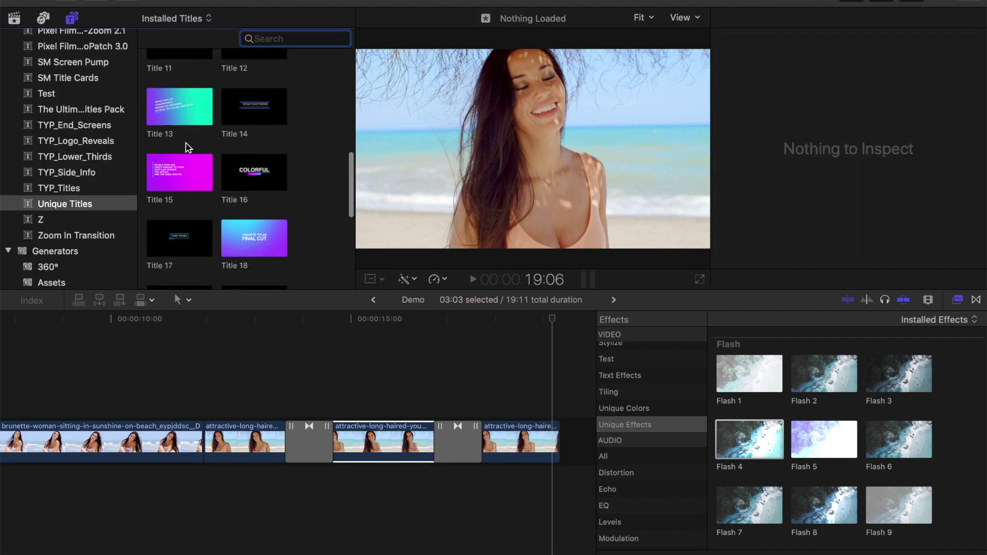
scroll(188, 147, "up", 10)
left_click(188, 148)
scroll(72, 205, "down", 5)
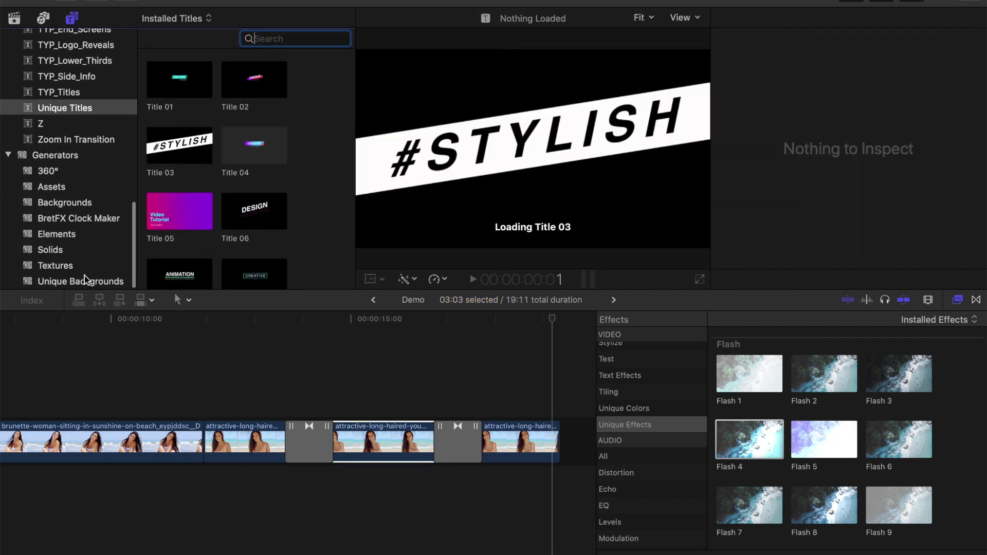
left_click(86, 281)
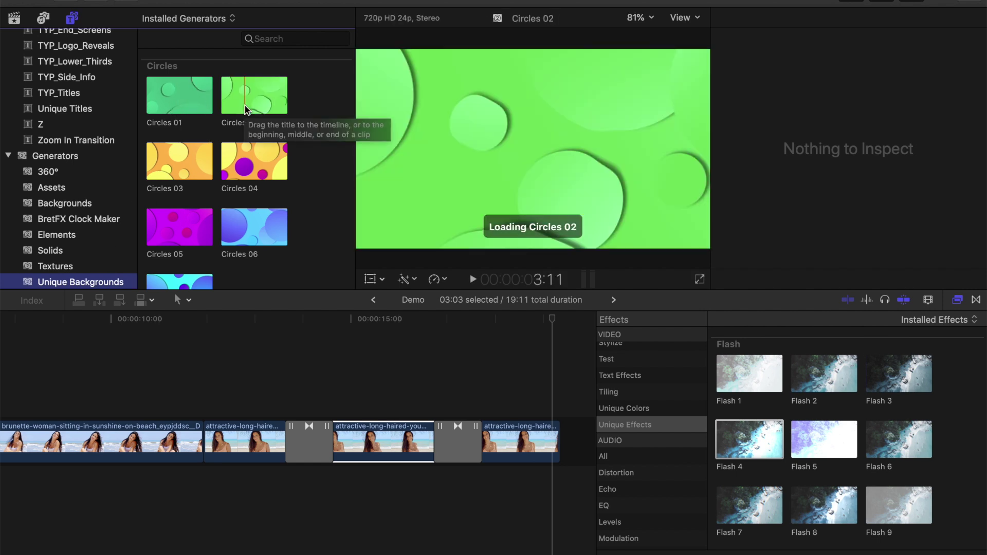
left_click(191, 232)
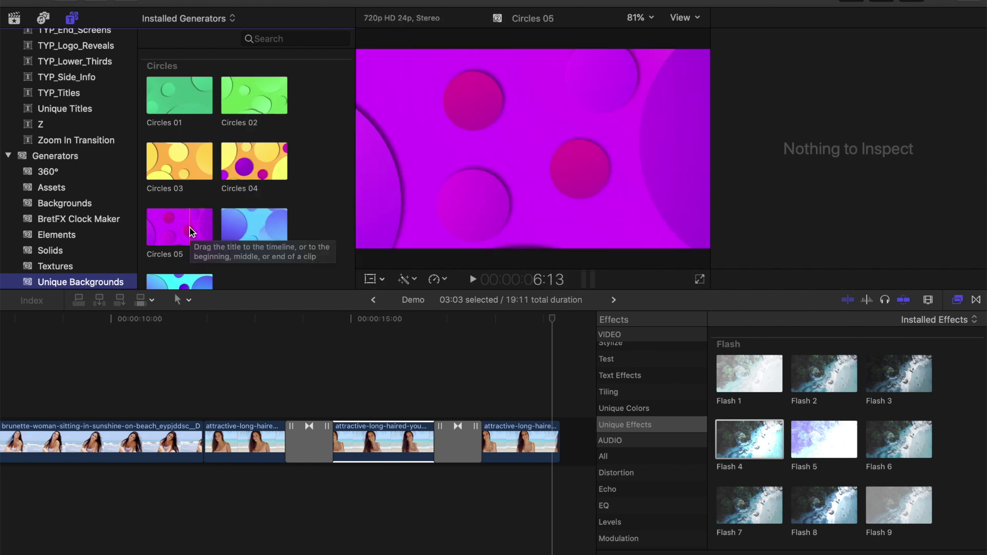
Step: Show the Unique Effects folder in the Sound Effects library
left_click(43, 18)
left_click(315, 19)
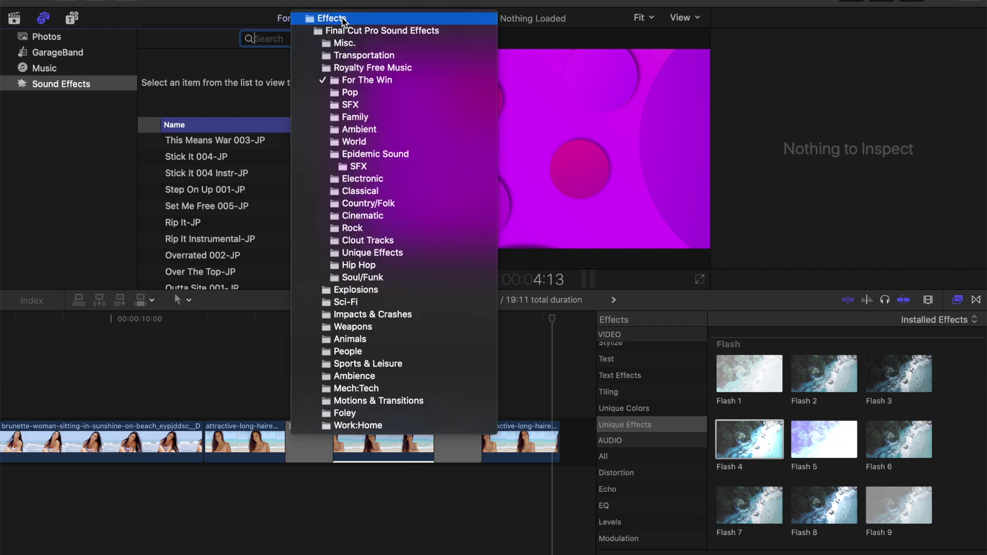
left_click(389, 254)
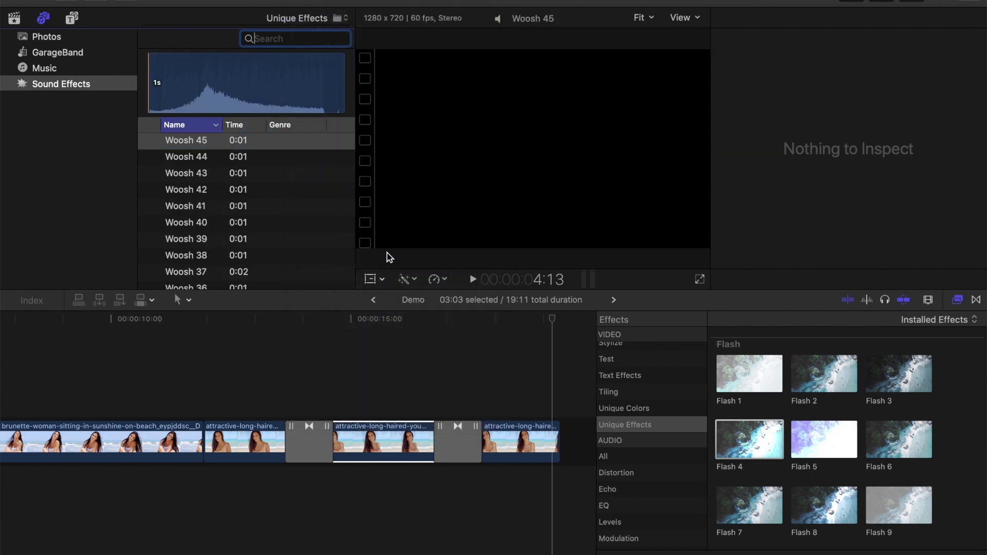
mouse_move(149, 145)
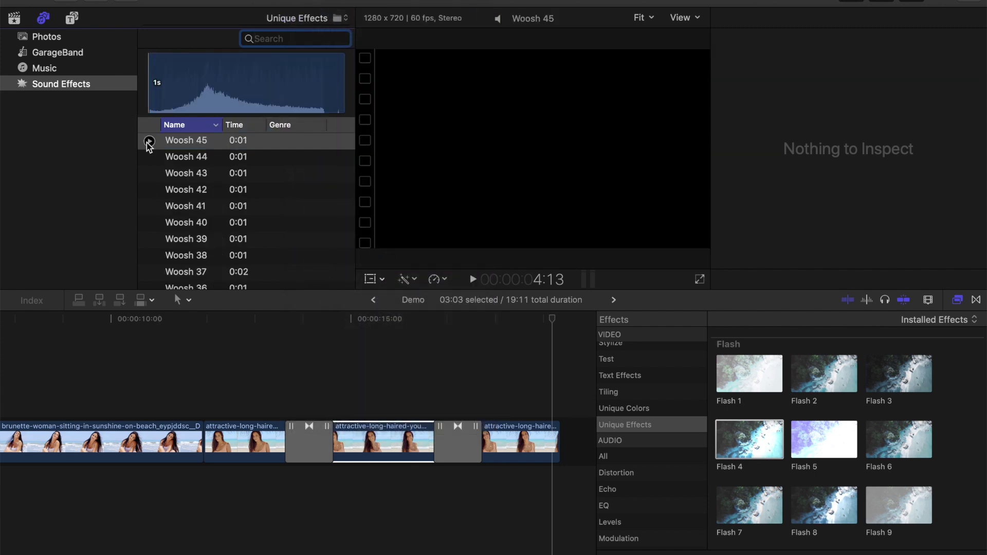